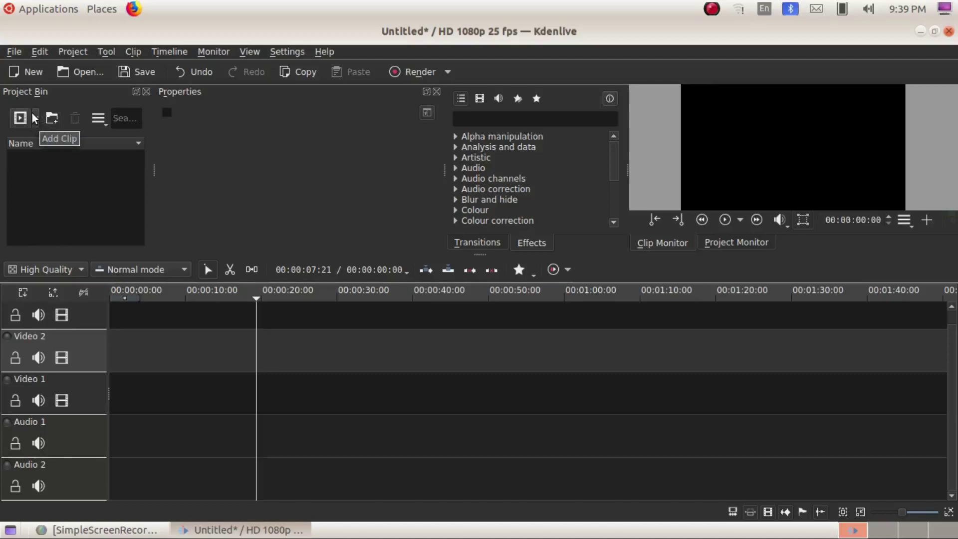
Step: Import the six images pic1.jpeg through pic6.jpeg from the Garden photos folder into the project bin
left_click(35, 118)
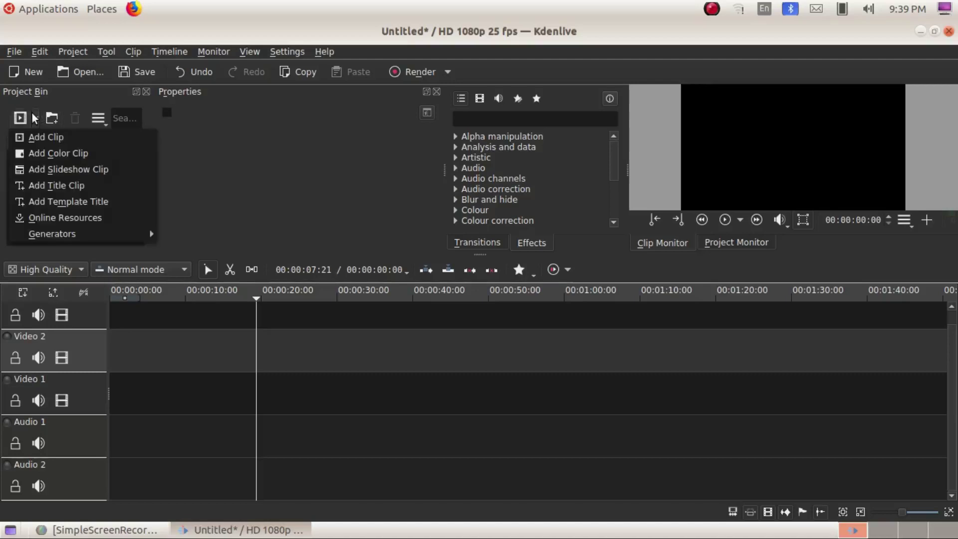
left_click(44, 137)
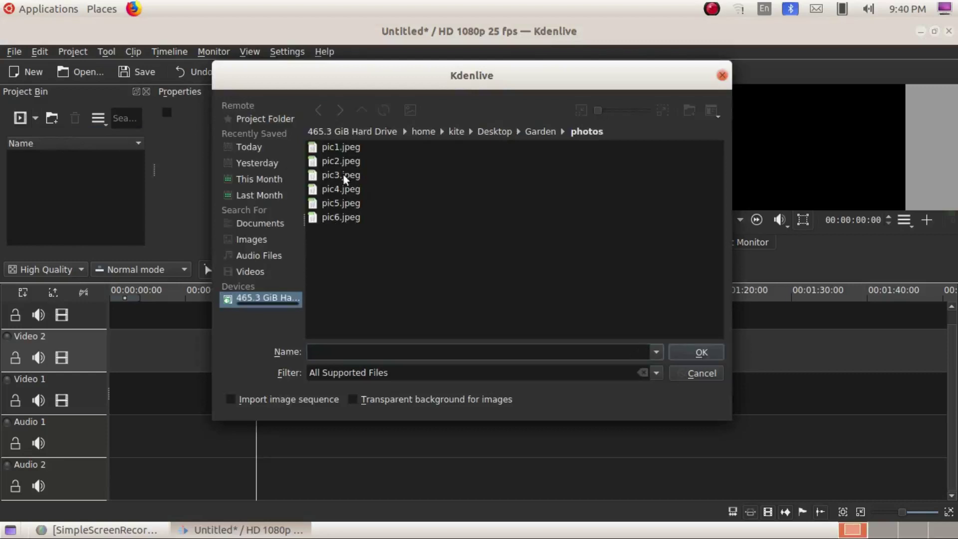
left_click(339, 151)
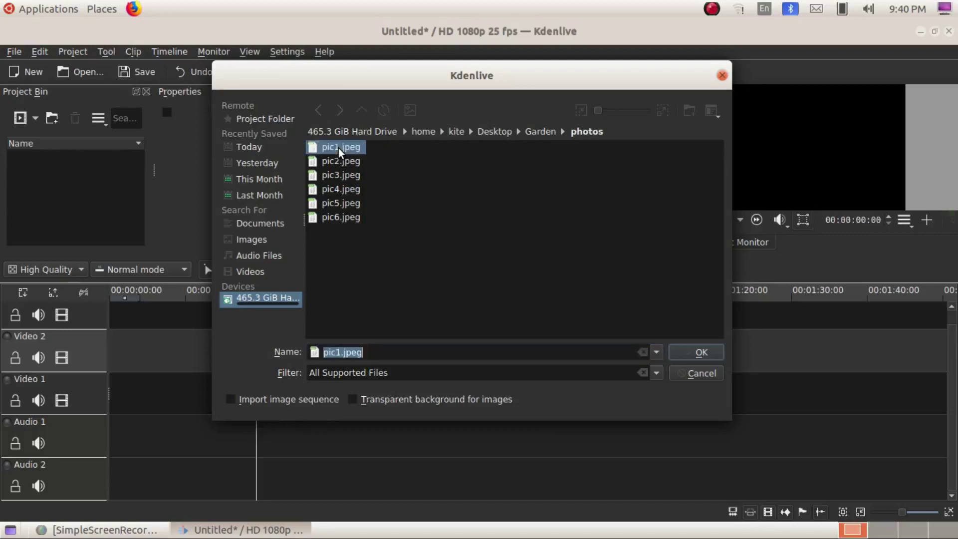
left_click(341, 162, "shift")
left_click(341, 176, "shift")
left_click(340, 192, "shift")
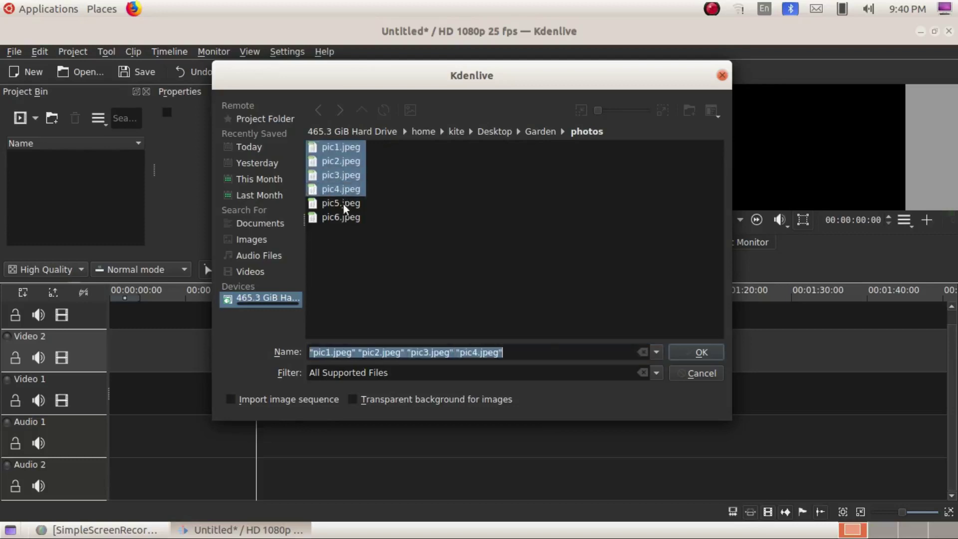
left_click(340, 204, "shift")
left_click(342, 219, "shift")
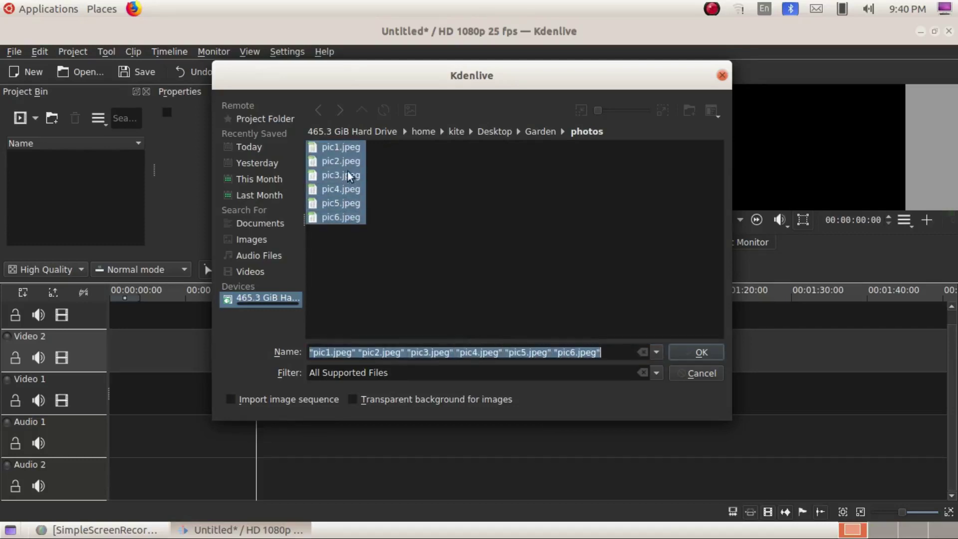
left_click(701, 353)
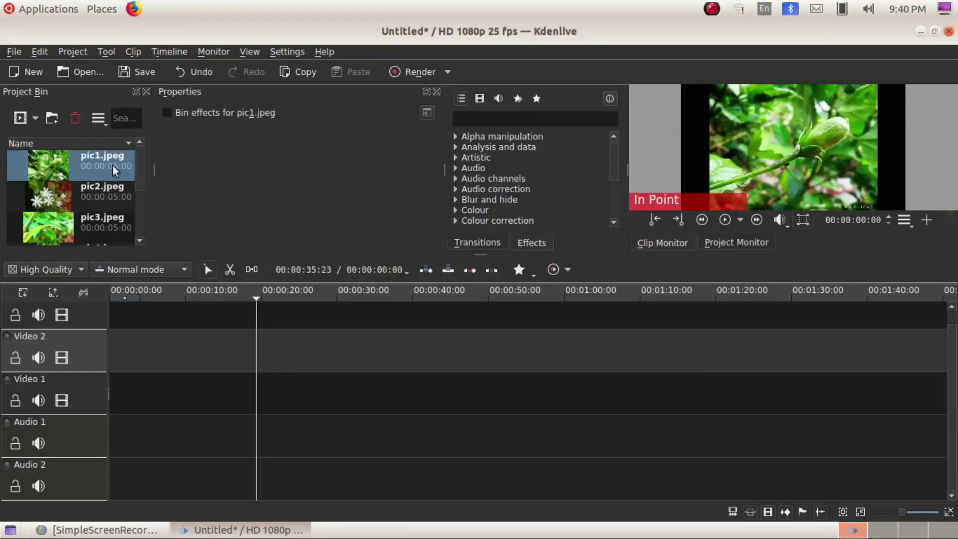
Step: Place pic1.jpeg through pic6.jpeg in numerical order, end to end, on the Video 1 track from the timeline start
mouse_move(141, 172)
left_mouse_down()
mouse_move(133, 229)
mouse_move(142, 154)
left_mouse_up()
left_click_drag(86, 170, 128, 403)
left_click_drag(83, 188, 162, 394)
left_click_drag(82, 234, 202, 397)
left_click_drag(140, 179, 228, 378)
left_click_drag(91, 227, 268, 397)
left_click_drag(142, 204, 143, 250)
left_click_drag(107, 221, 303, 402)
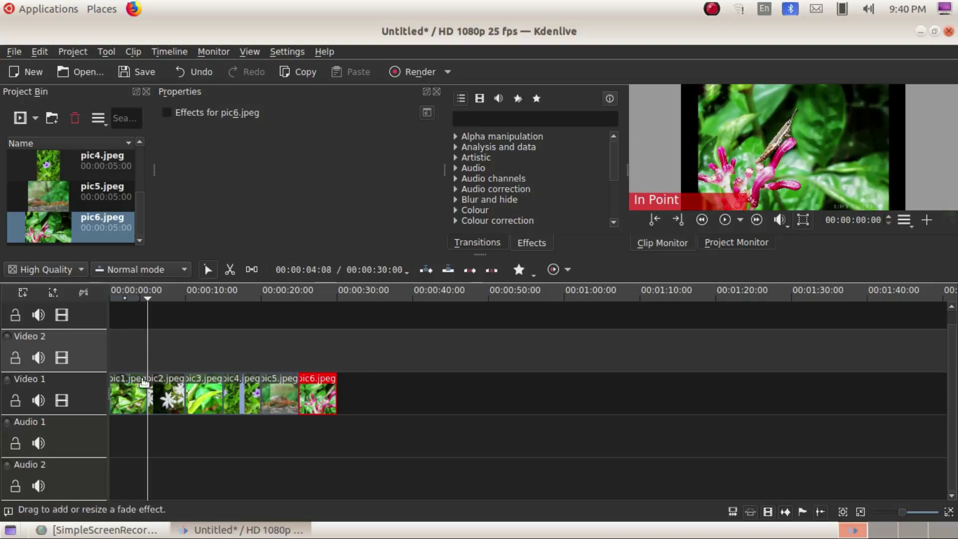
Step: Play the image sequence from near the start of the timeline and stop it at pic4
left_click(115, 323)
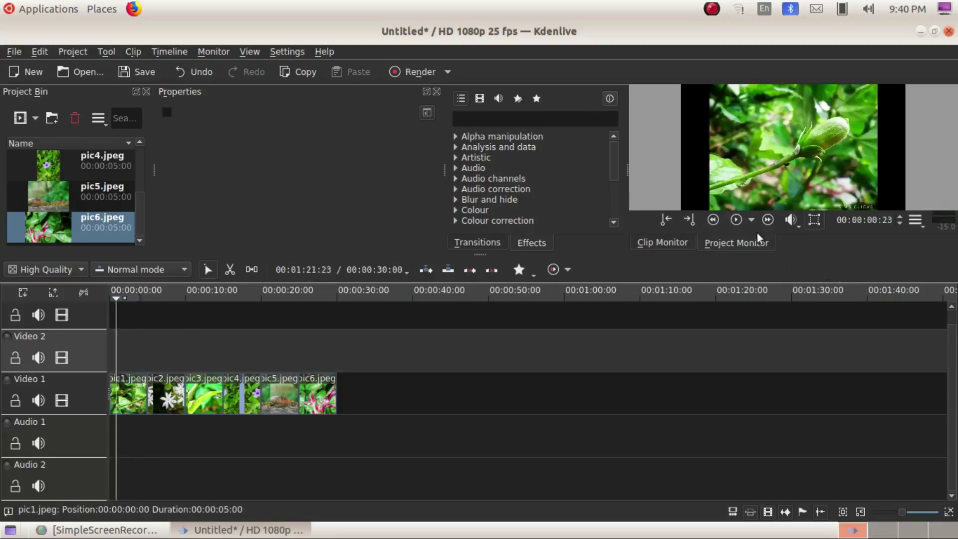
left_click(734, 219)
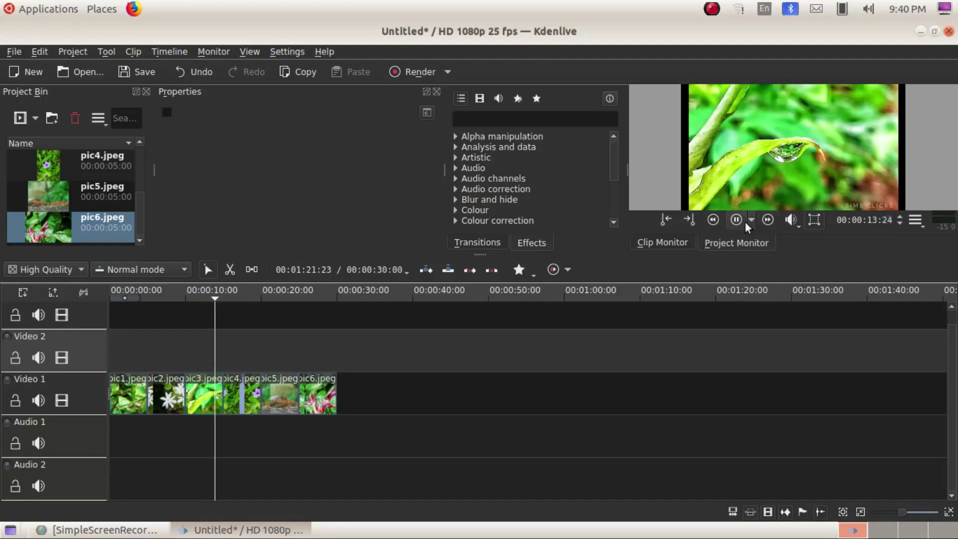
left_click(735, 221)
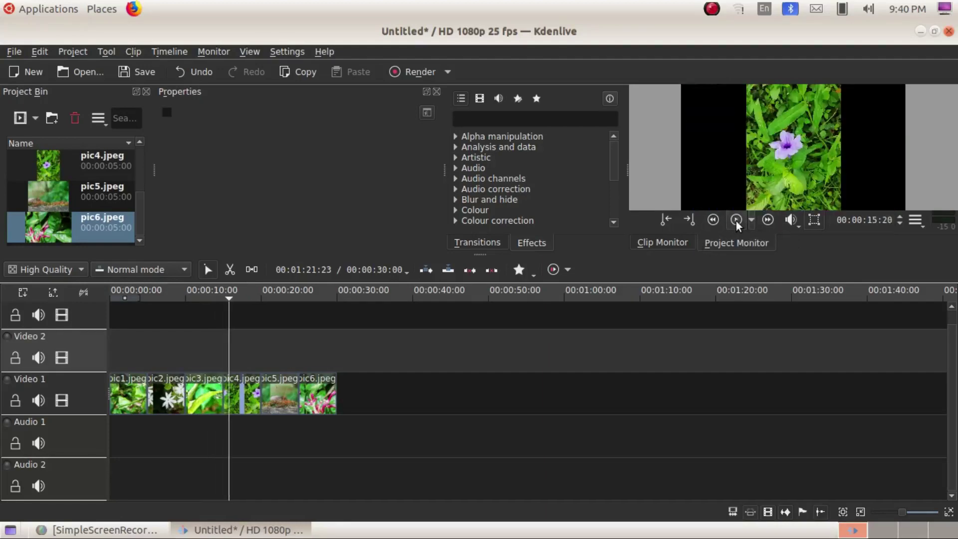
Step: Shift pic3 through pic6 to start at about 28 seconds on Video 1 and position pic2 at 00:00:07:09, leaving a gap after pic1
left_click_drag(319, 391, 457, 392)
left_click_drag(281, 391, 419, 391)
left_click_drag(249, 392, 388, 392)
left_click_drag(208, 398, 346, 394)
left_click_drag(156, 394, 120, 393)
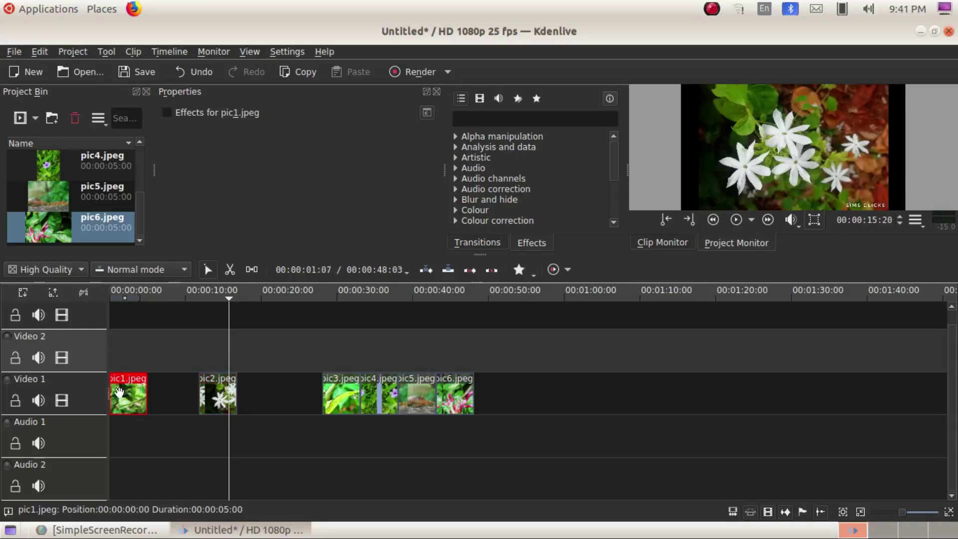
left_click_drag(204, 404, 170, 402)
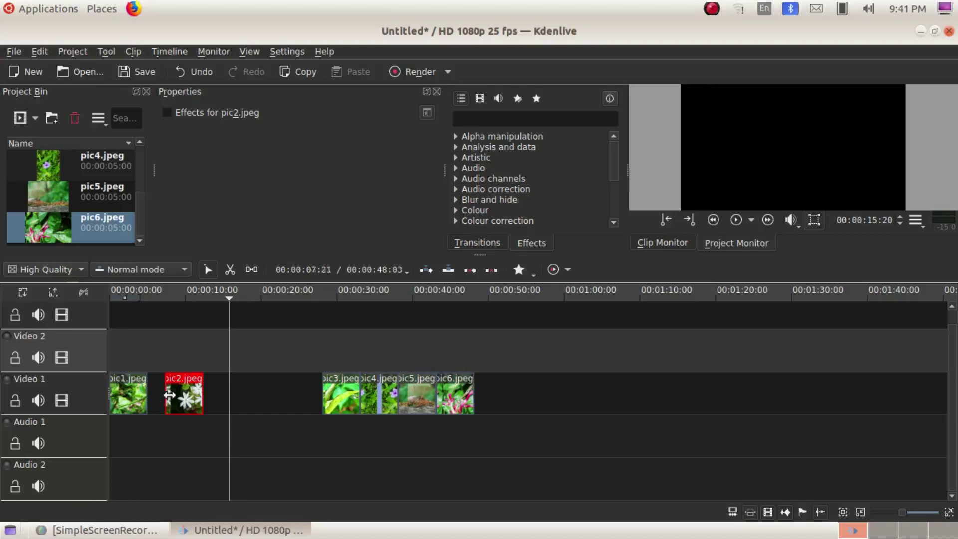
Step: Add a Dissolve transition to the end of the pic1 clip and select it
right_click(133, 399)
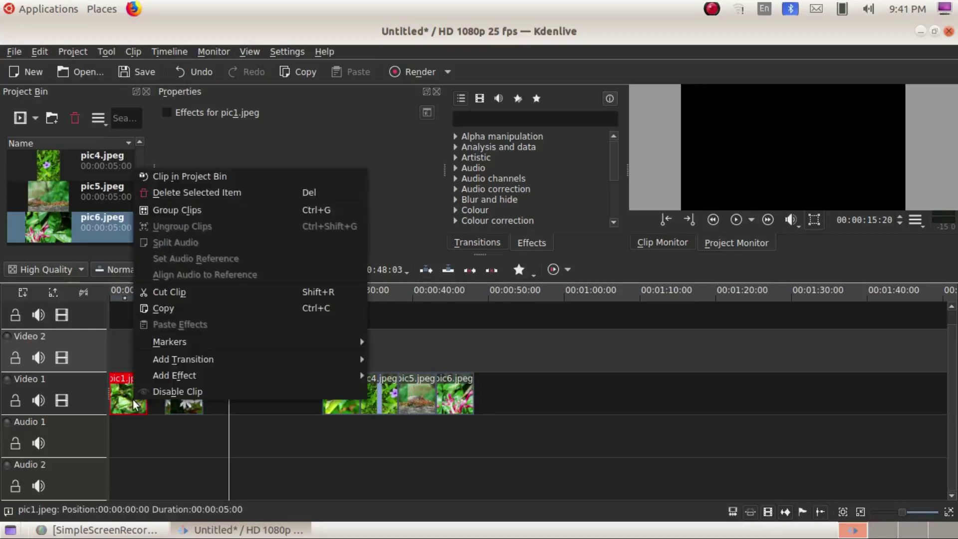
mouse_move(192, 361)
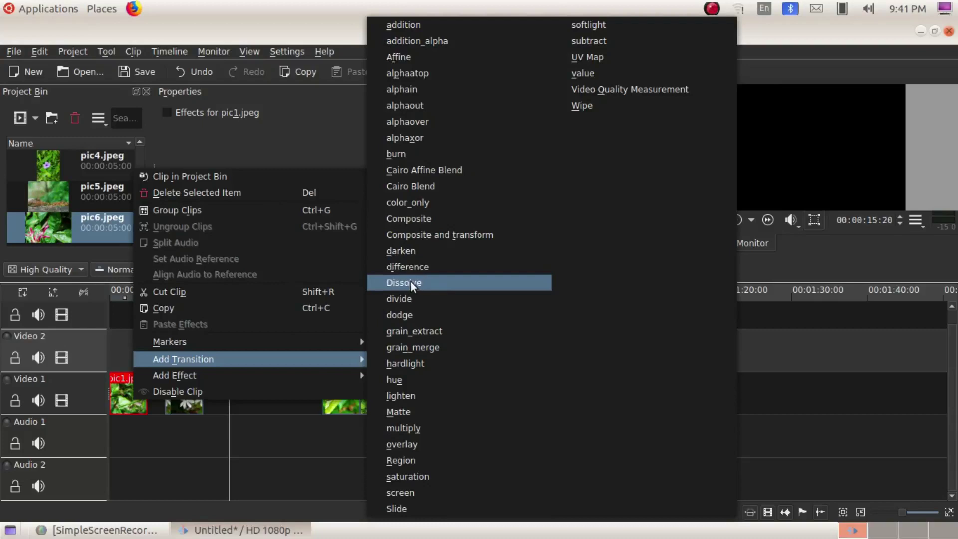
left_click(403, 282)
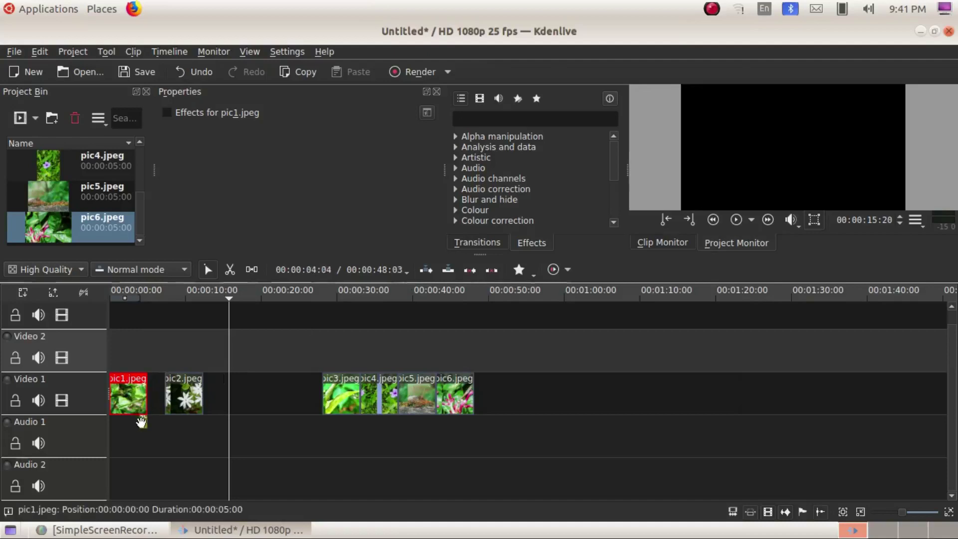
left_click(144, 425)
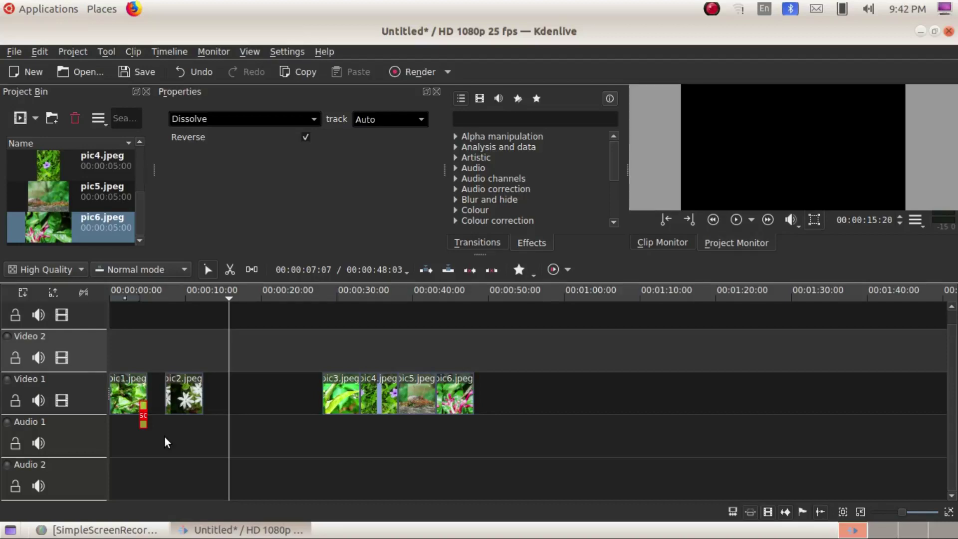
Step: Examine the Dissolve transition on pic1 up close and play across it twice to preview the fade
scroll(164, 437, "up", 3)
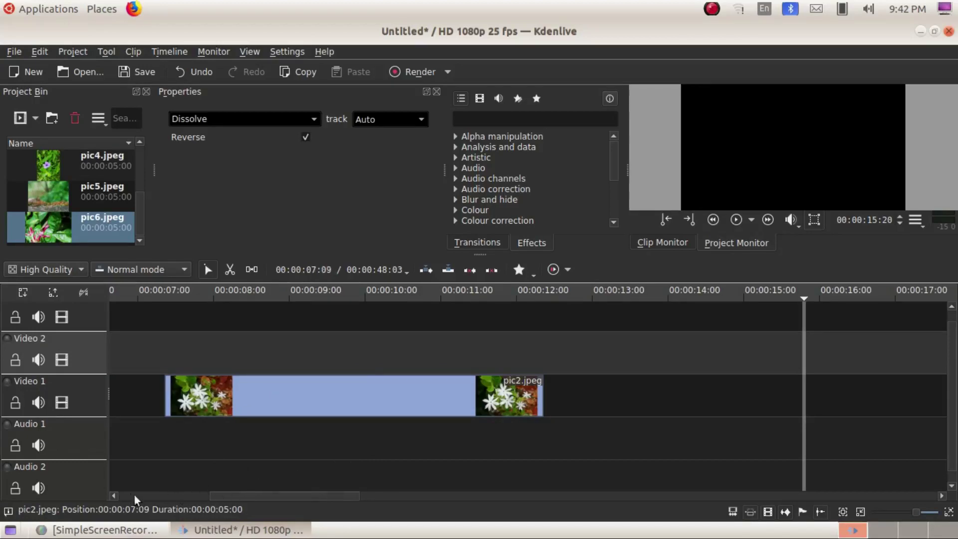
left_click_drag(265, 497, 169, 490)
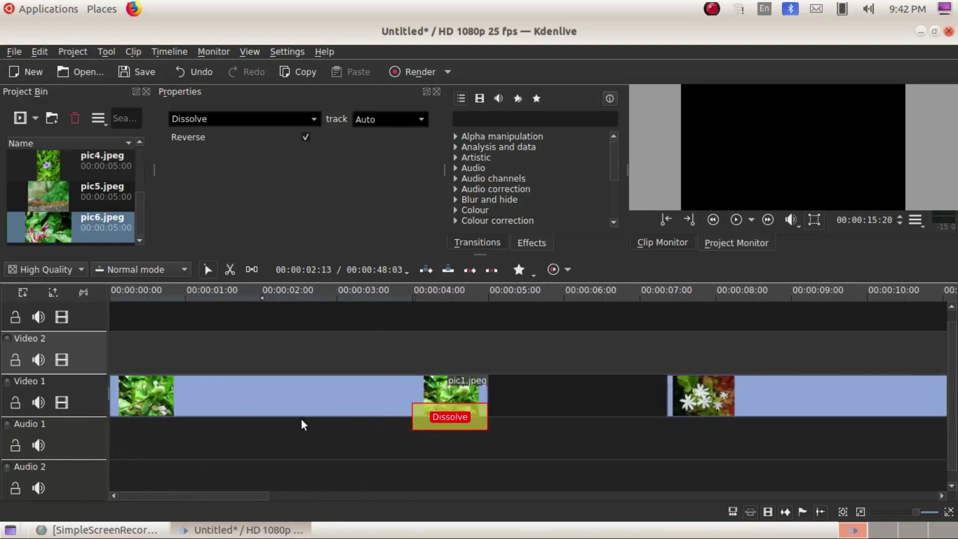
scroll(302, 424, "down", 1)
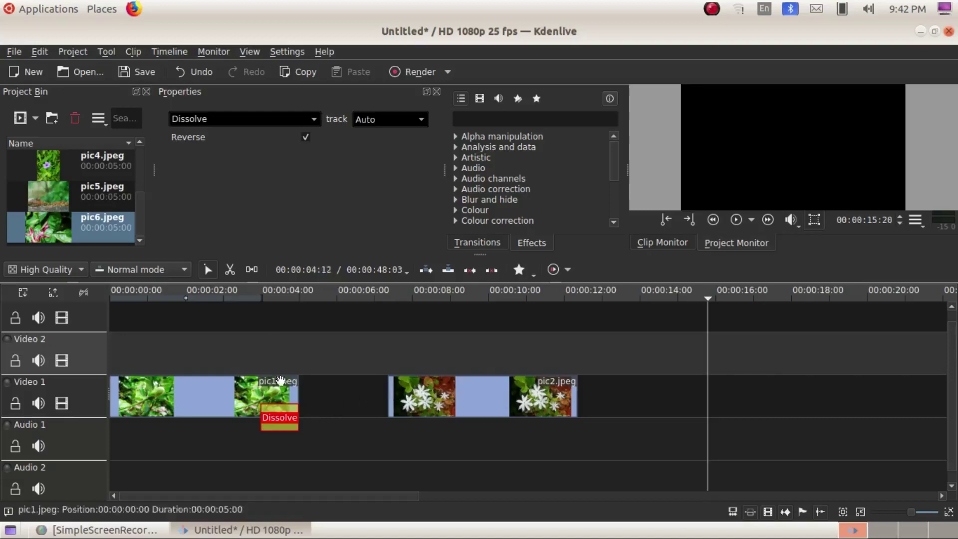
left_click(249, 392)
left_click(243, 352)
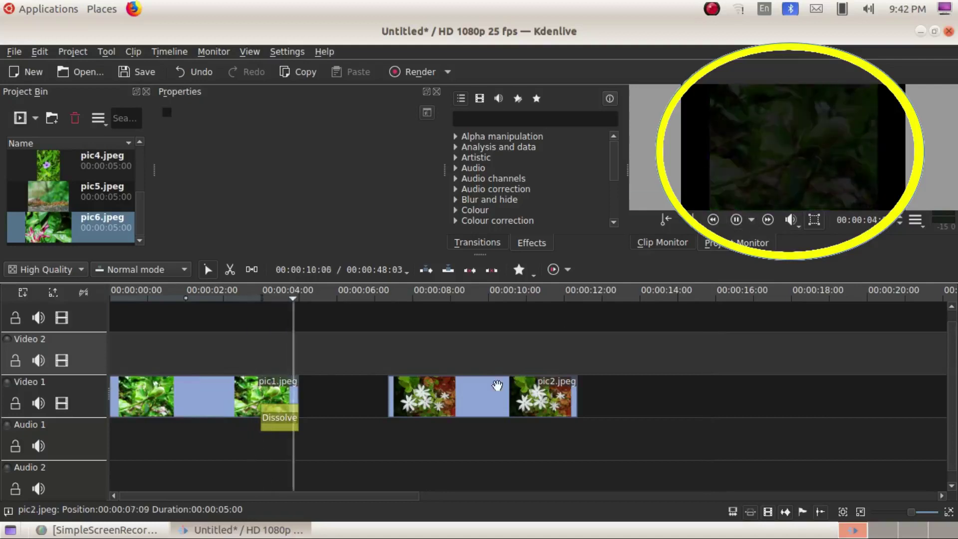
left_click(736, 219)
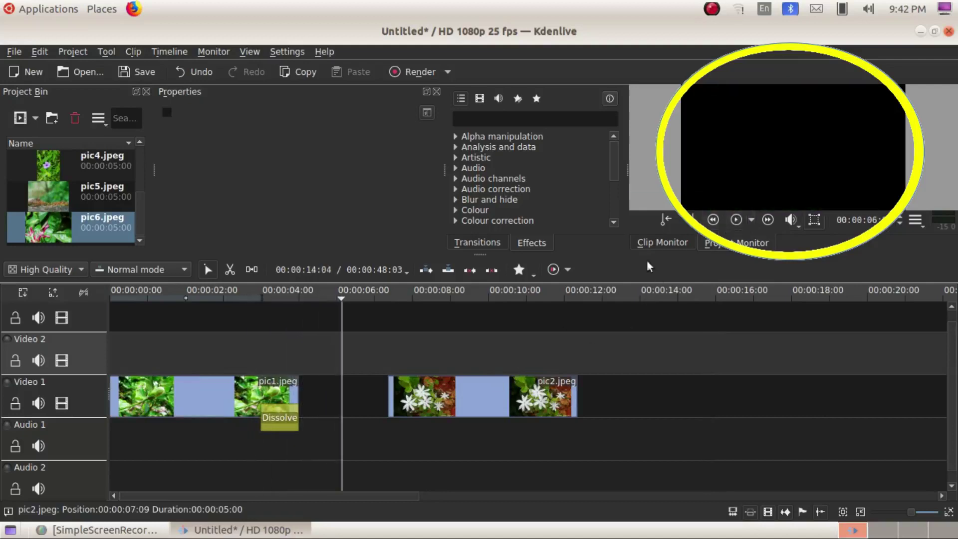
left_click(253, 355)
left_click(732, 223)
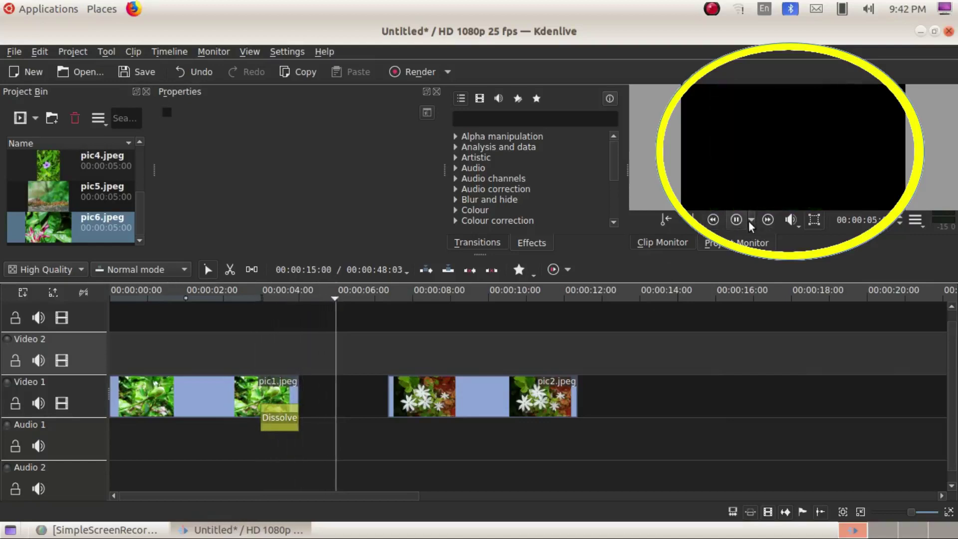
left_click(741, 222)
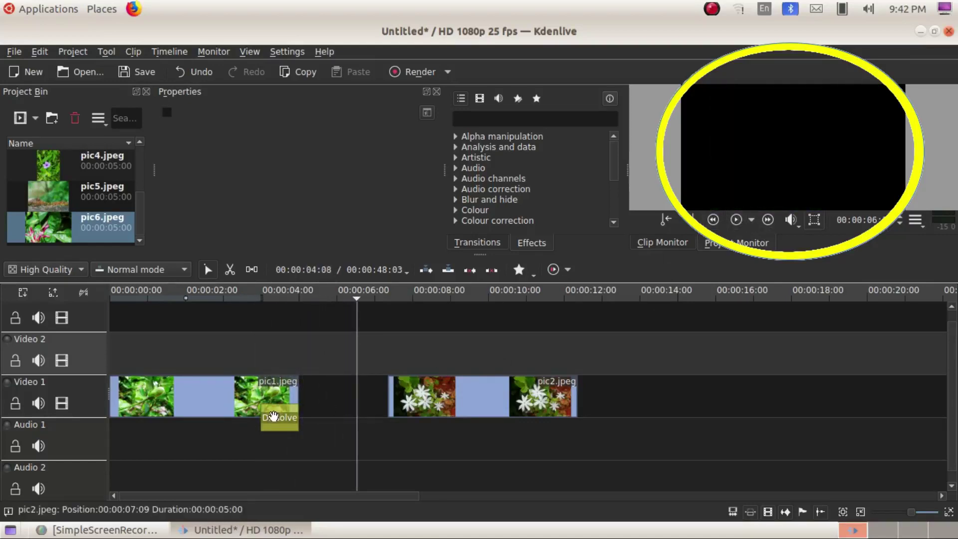
Step: Try the Dissolve transition in the empty gap after pic1, preview it, and return it to the end of pic1
left_click_drag(273, 416, 350, 417)
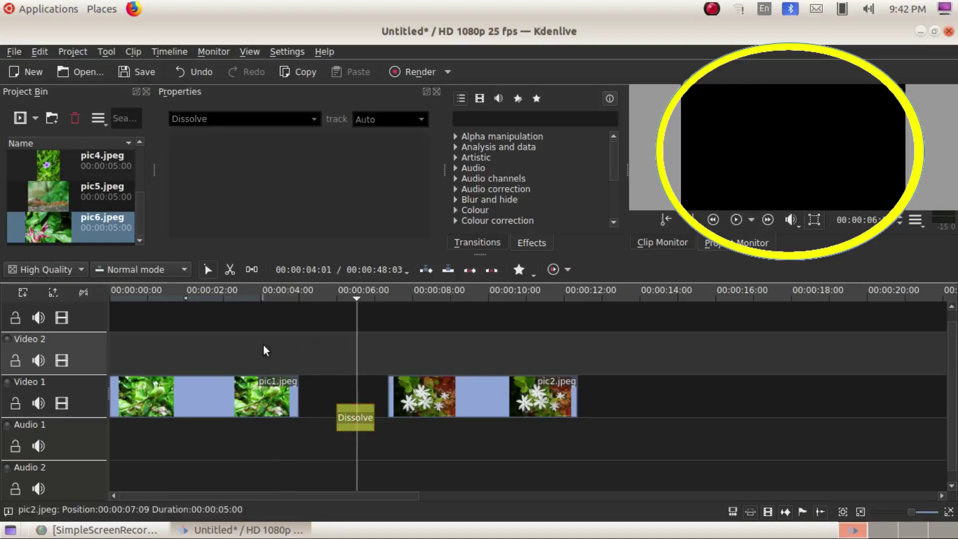
left_click(264, 345)
left_click(735, 219)
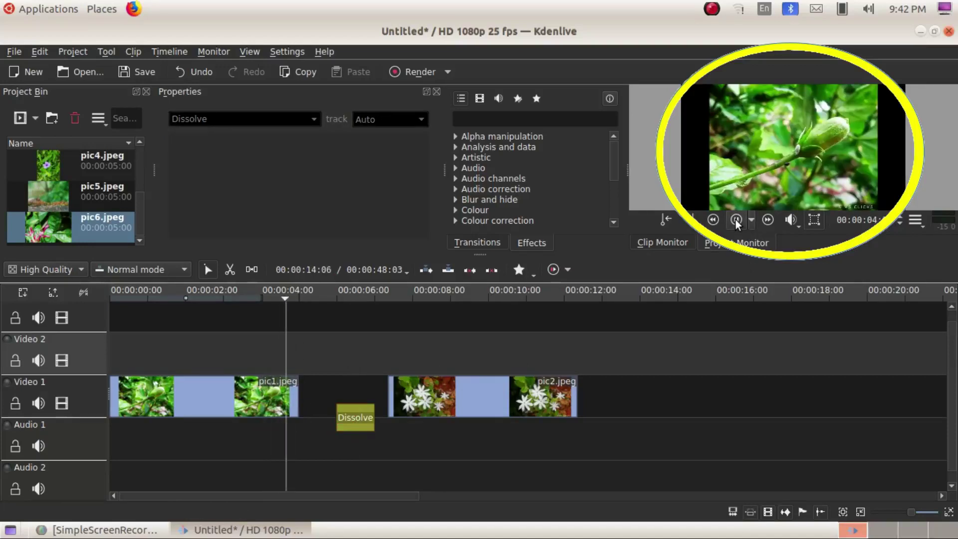
left_click(736, 219)
left_click_drag(354, 422, 280, 424)
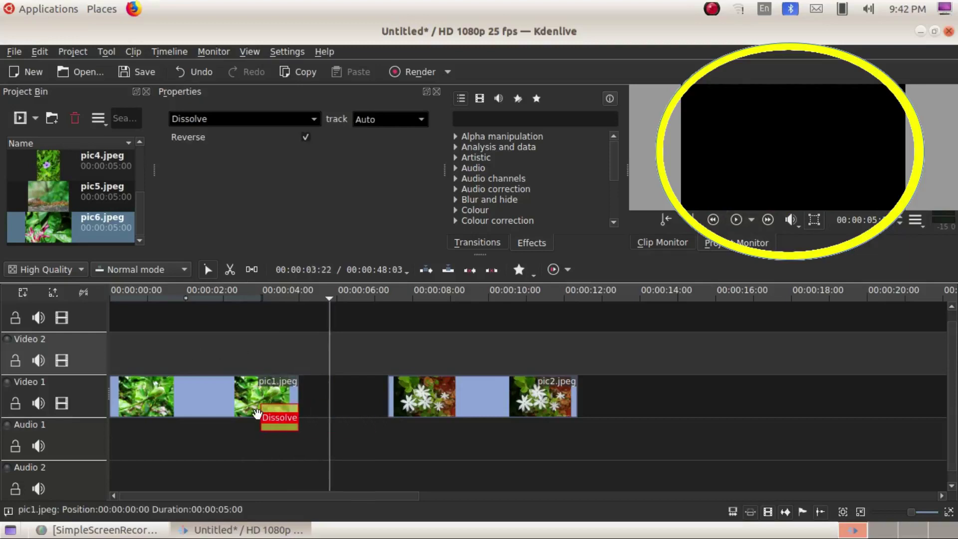
Step: Play back from just before the Dissolve at the end of pic1 into the gap
left_click(253, 362)
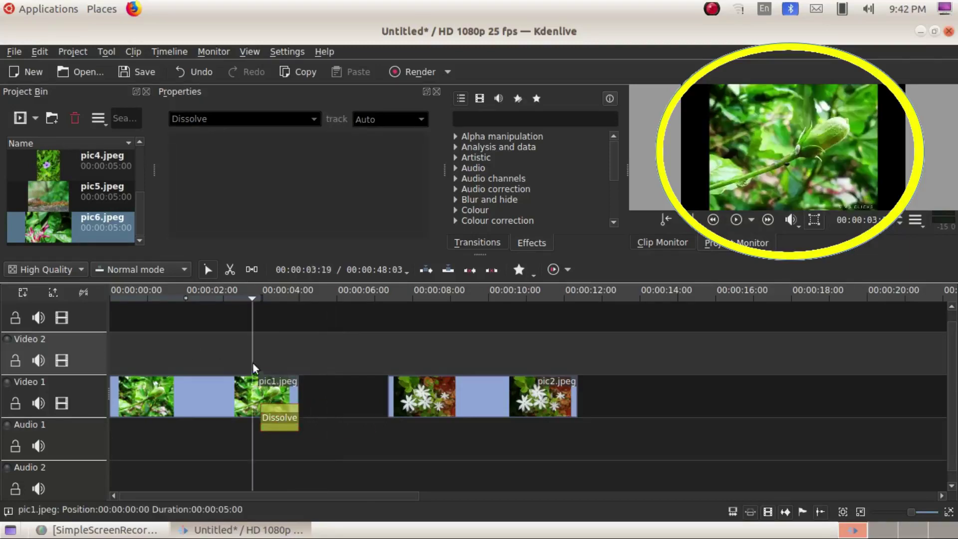
left_click(736, 220)
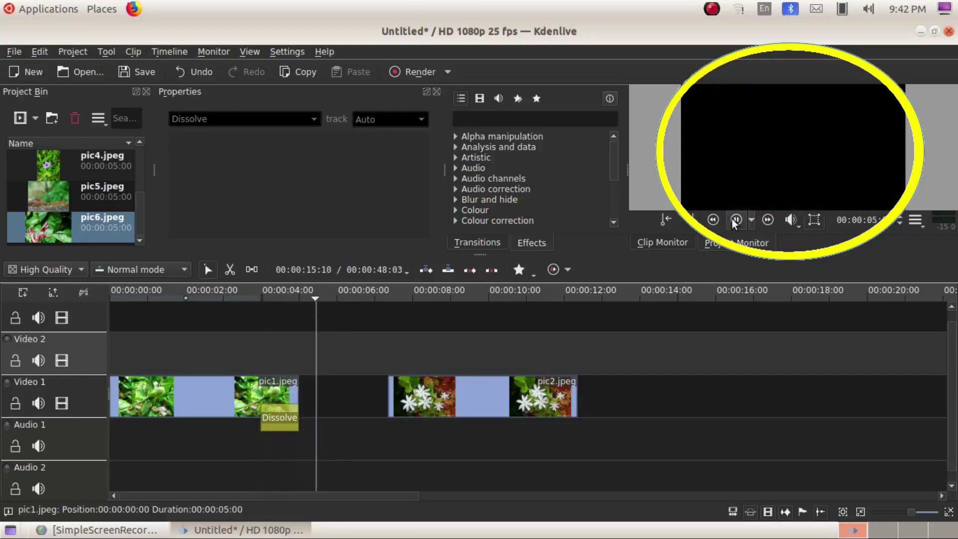
left_click(736, 222)
Step: Move pic2 directly against the end of pic1 at 00:00:05:00 and preview playback across the join
left_click_drag(491, 402, 362, 394)
left_click(257, 361)
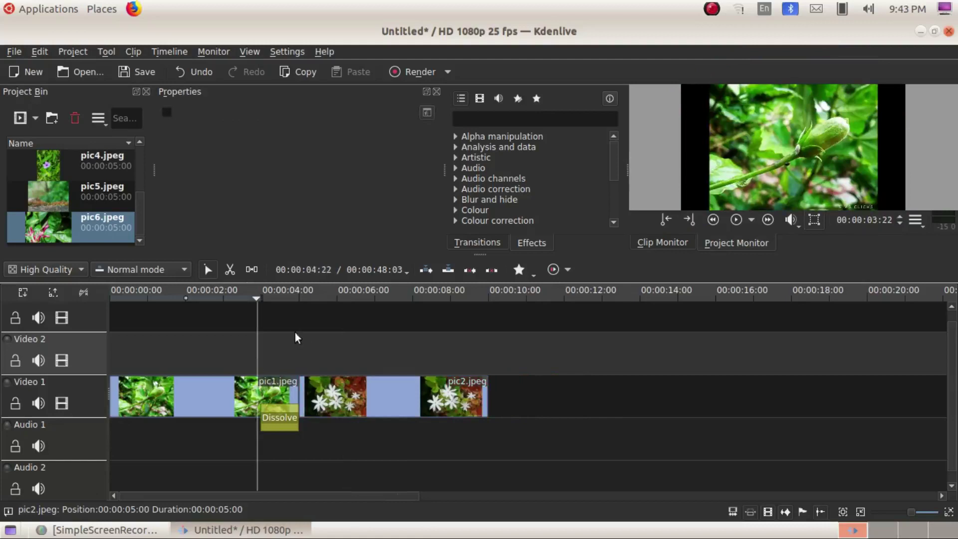
left_click(236, 344)
left_click(729, 218)
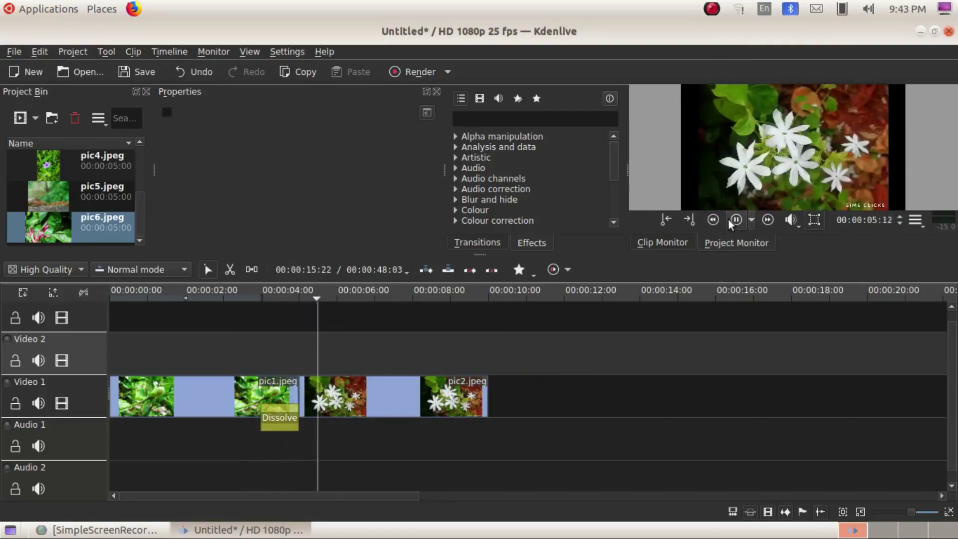
left_click(739, 219)
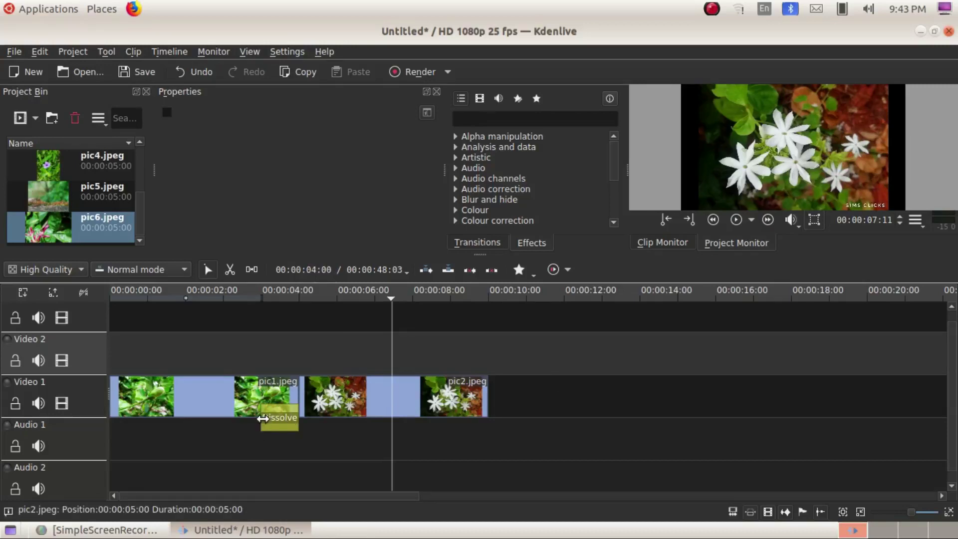
Step: Lengthen the Dissolve transition by extending its start back to about 00:00:02:15, and preview it twice from before its start
left_click_drag(263, 418, 210, 419)
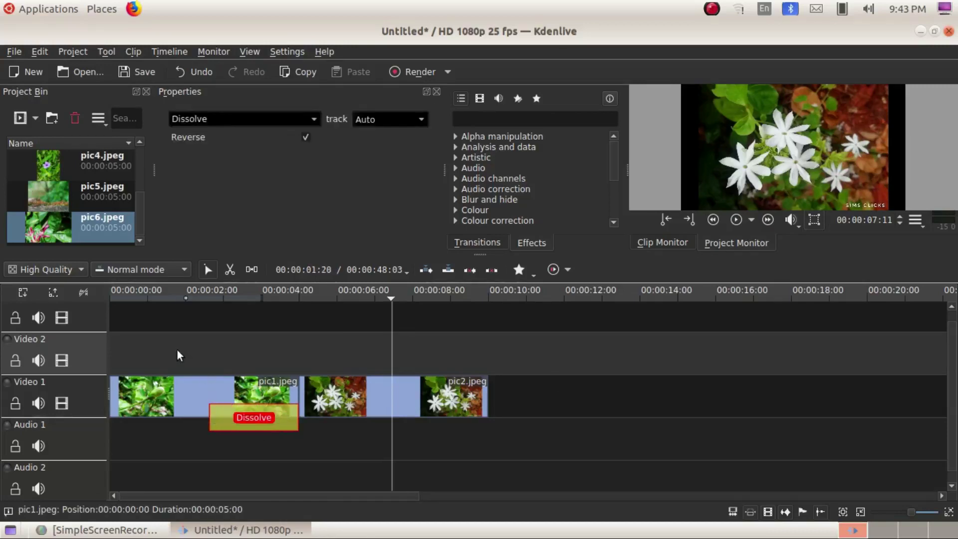
left_click(177, 351)
left_click(736, 220)
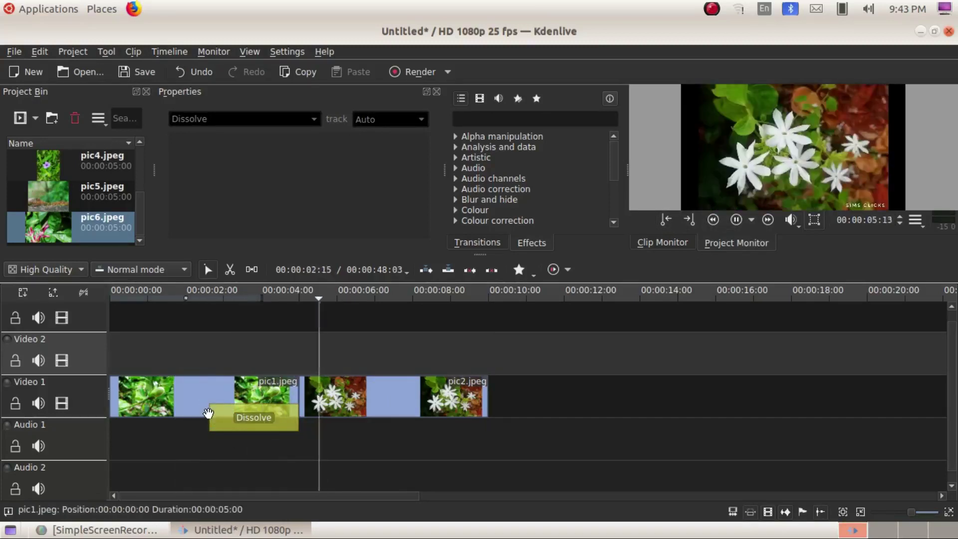
left_click(736, 220)
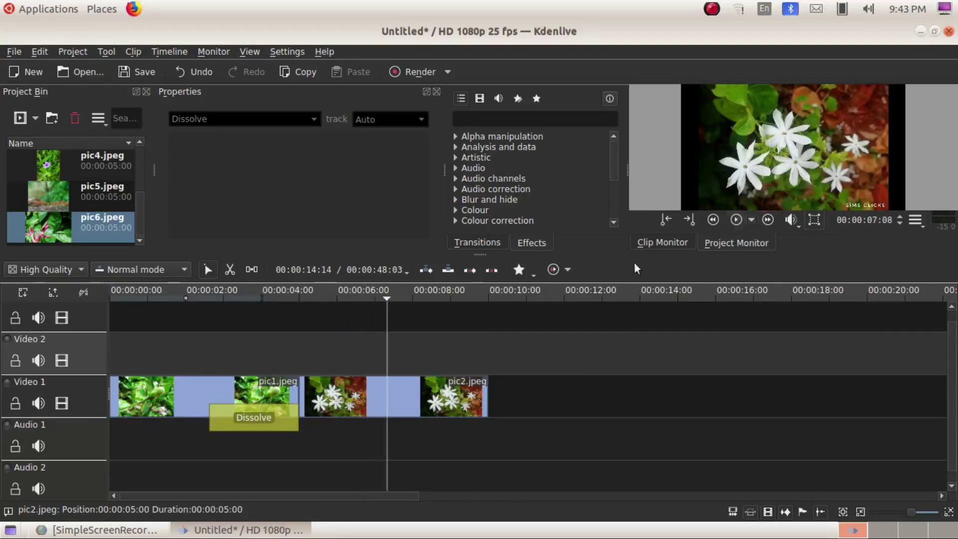
left_click(178, 360)
left_click(736, 220)
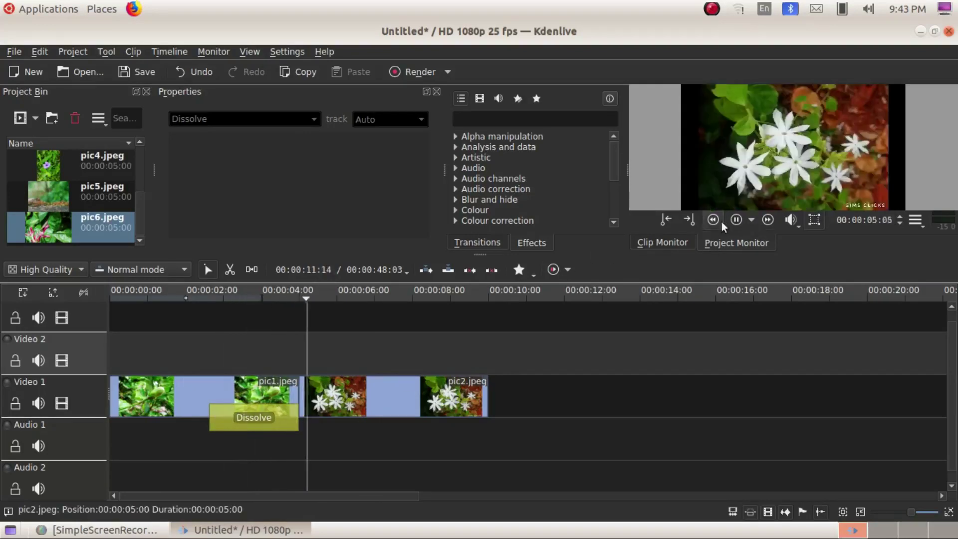
Step: Move pic2 up to Video 2 at 00:00:04:12 so it overlaps the end of pic1, and preview from about 00:00:02:23
left_click(736, 220)
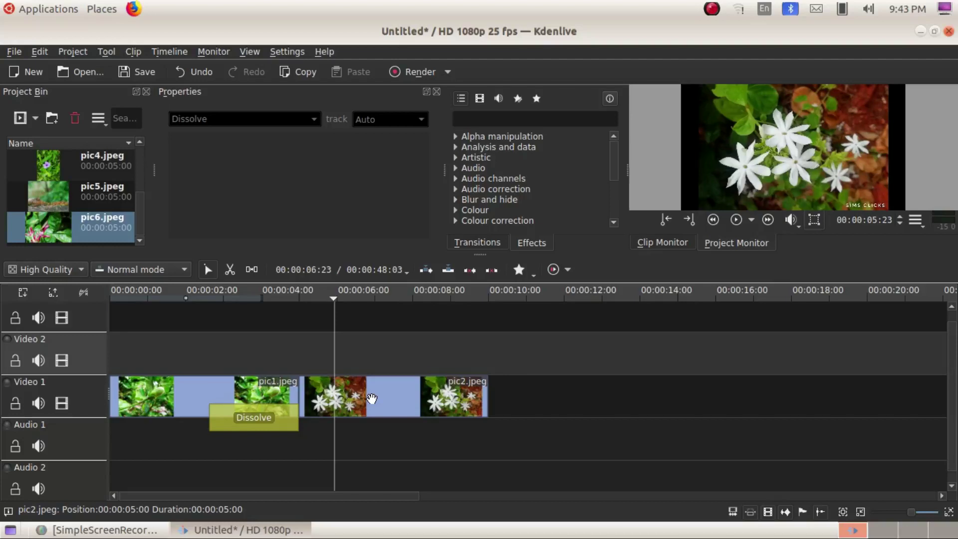
left_click_drag(355, 397, 354, 359)
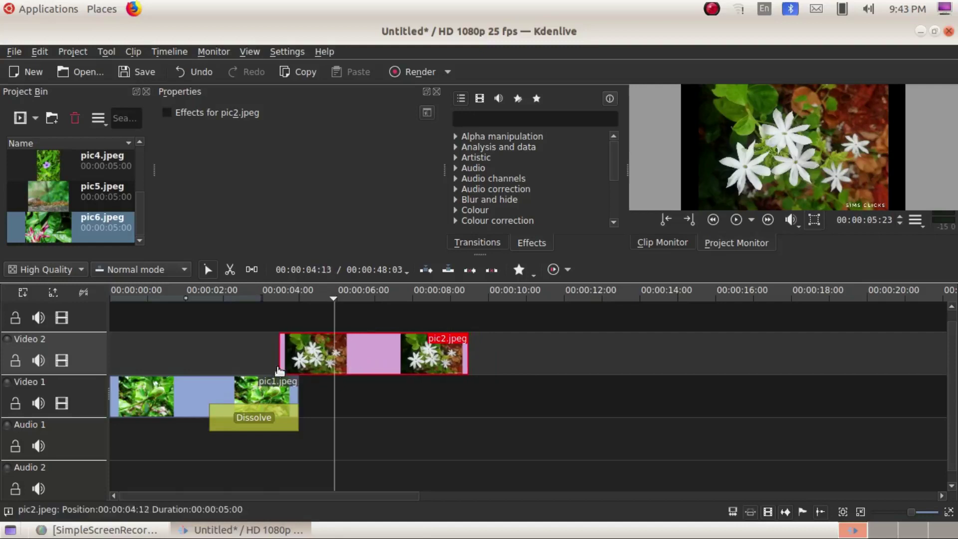
left_click(220, 317)
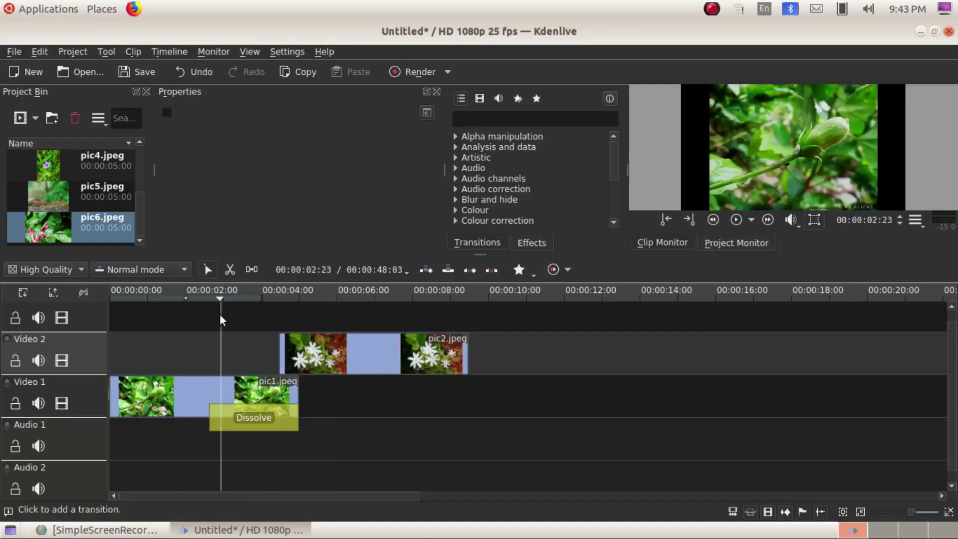
left_click(735, 220)
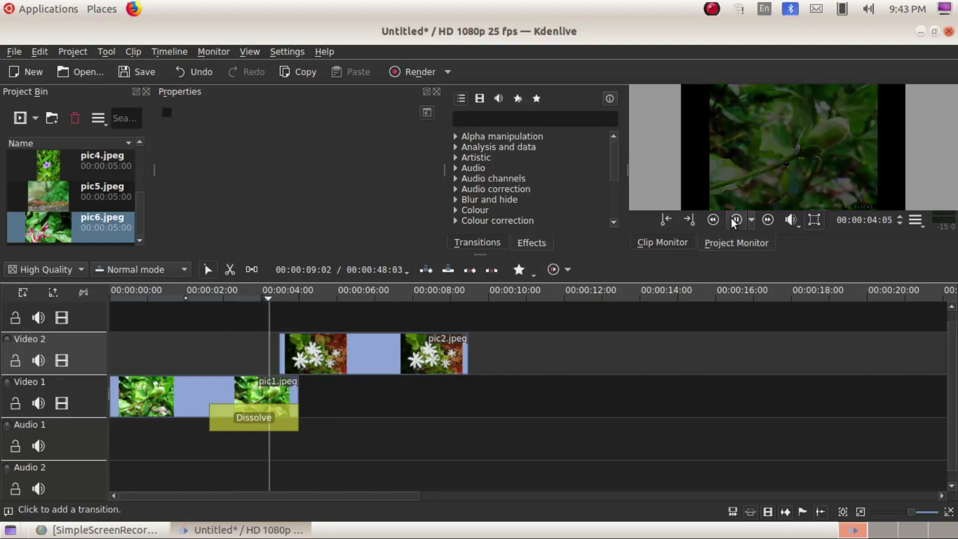
left_click(736, 220)
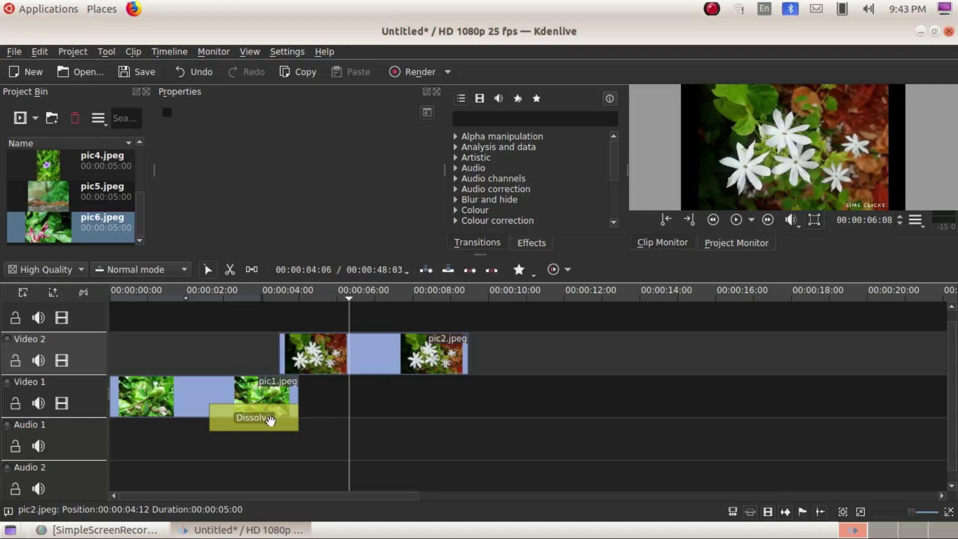
Step: Move the Dissolve onto the overlap between pic1 on Video 1 and pic2 on Video 2, and preview it twice from before its start
left_click_drag(269, 418, 307, 367)
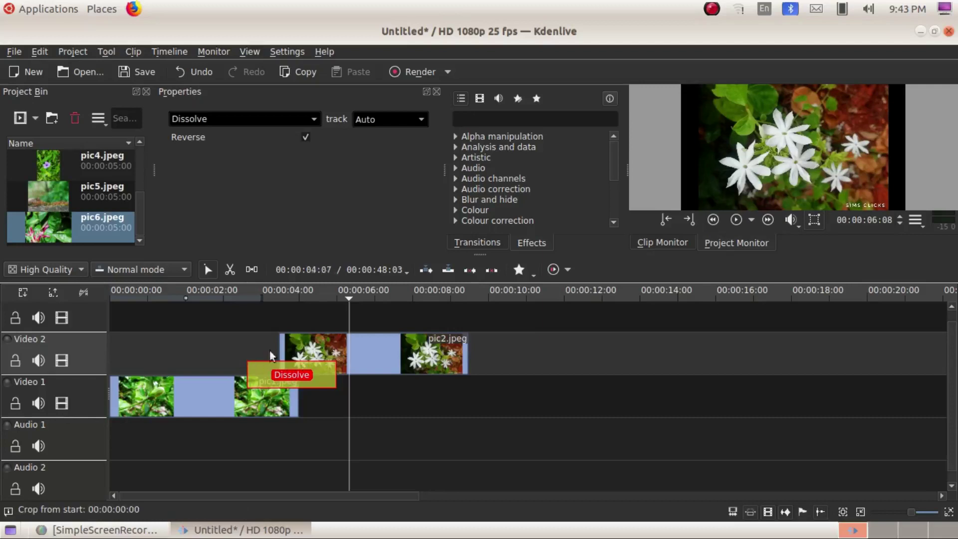
left_click(230, 348)
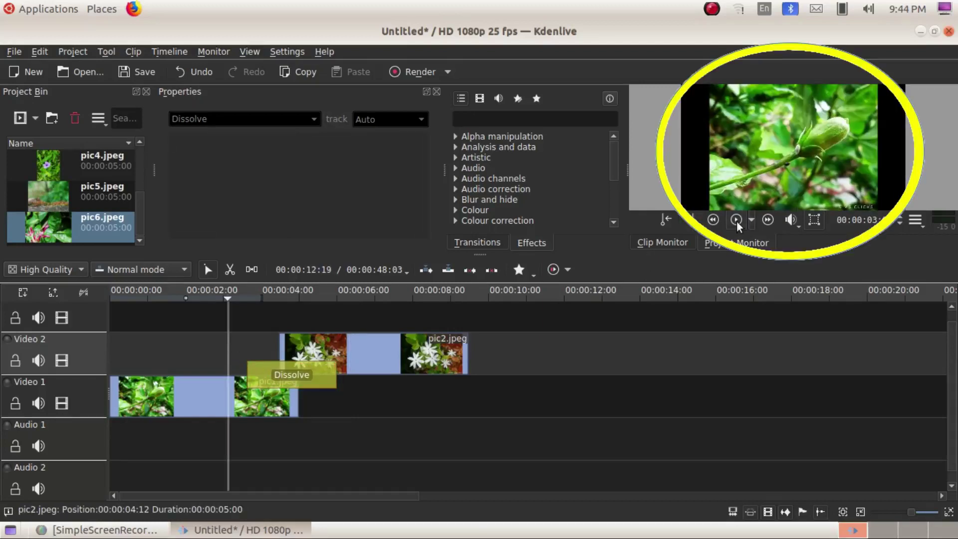
left_click(736, 220)
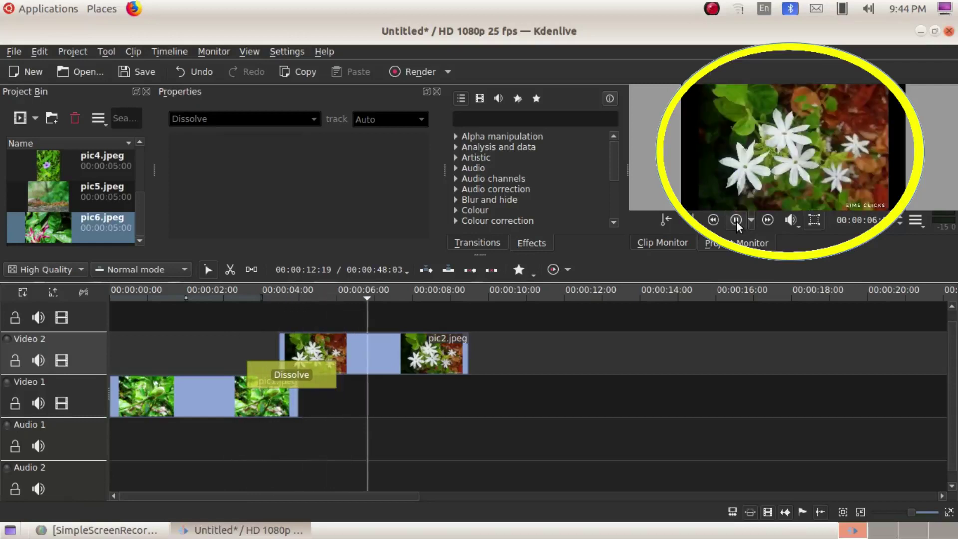
left_click(737, 220)
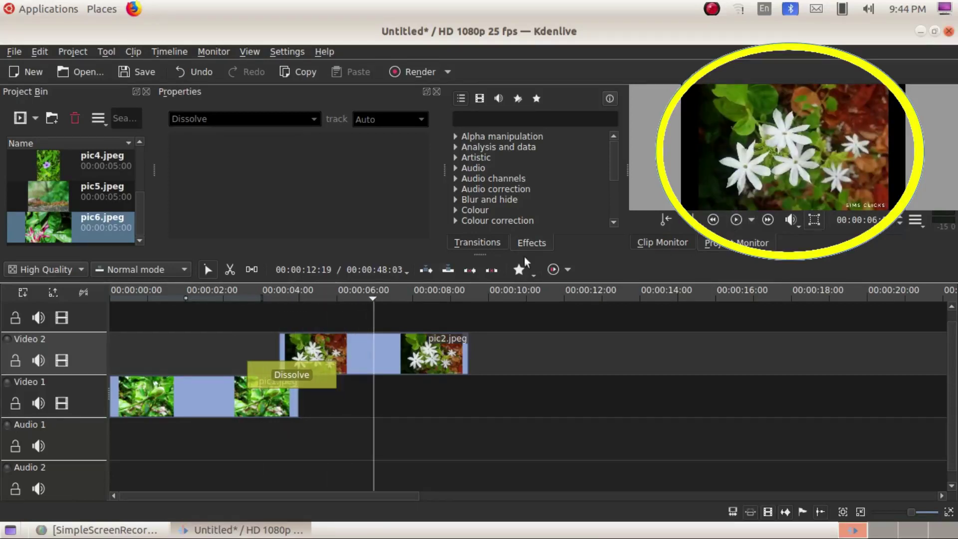
left_click_drag(244, 321, 218, 309)
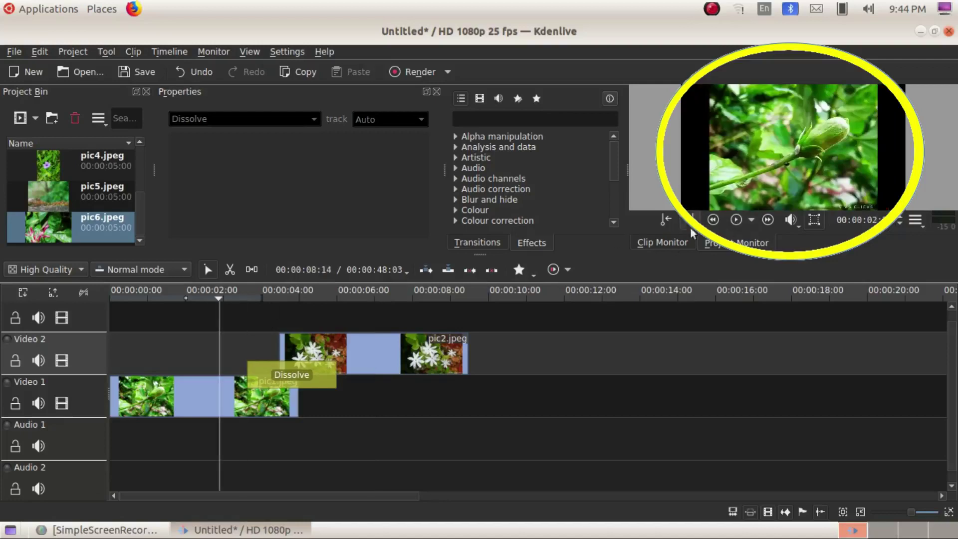
left_click(737, 220)
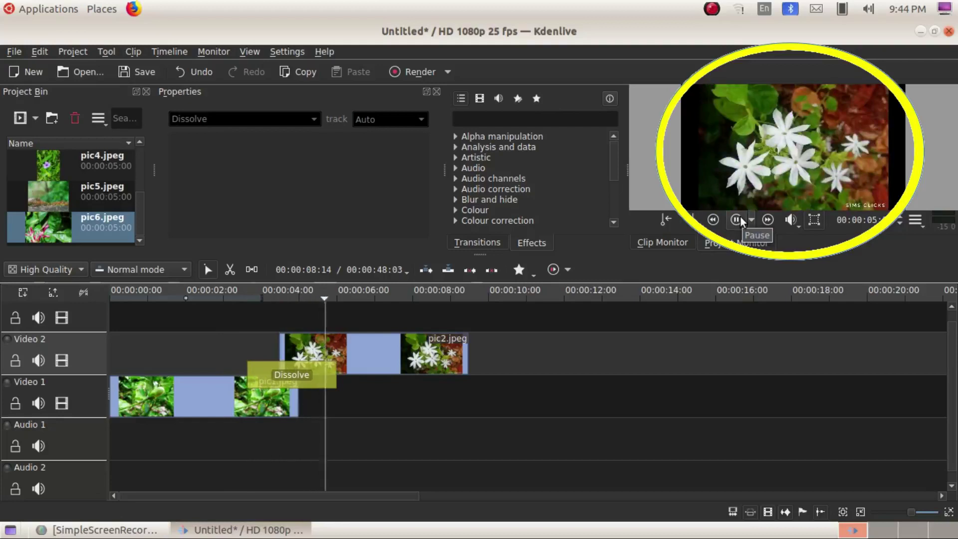
left_click(737, 220)
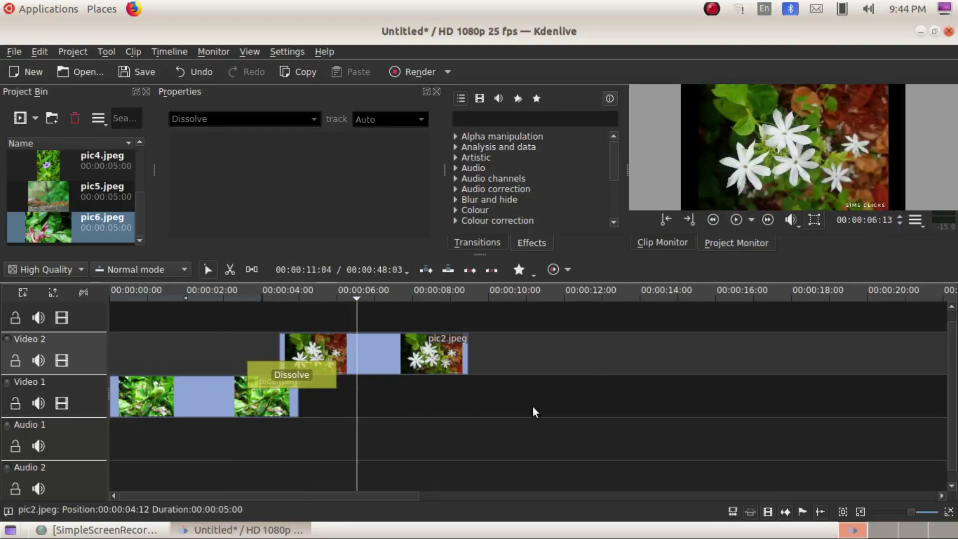
Step: Move pic3 along Video 1 so that its beginning lies under the end of pic2
scroll(532, 405, "down", 4)
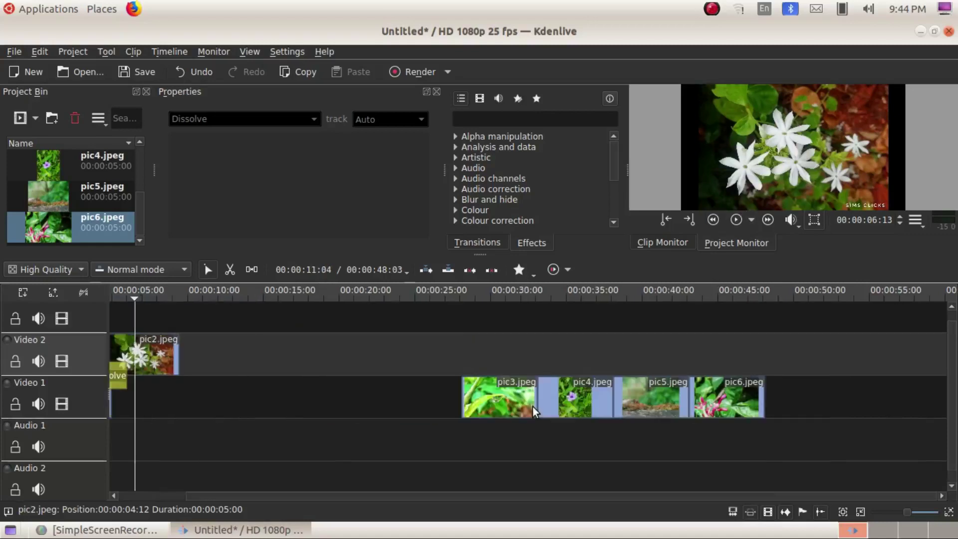
left_click_drag(222, 495, 147, 491)
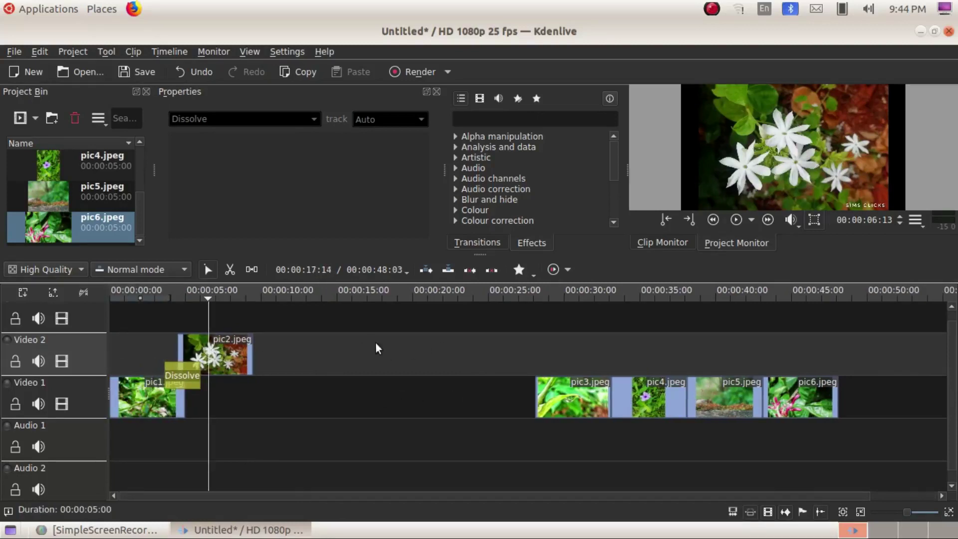
left_click_drag(590, 378, 285, 390)
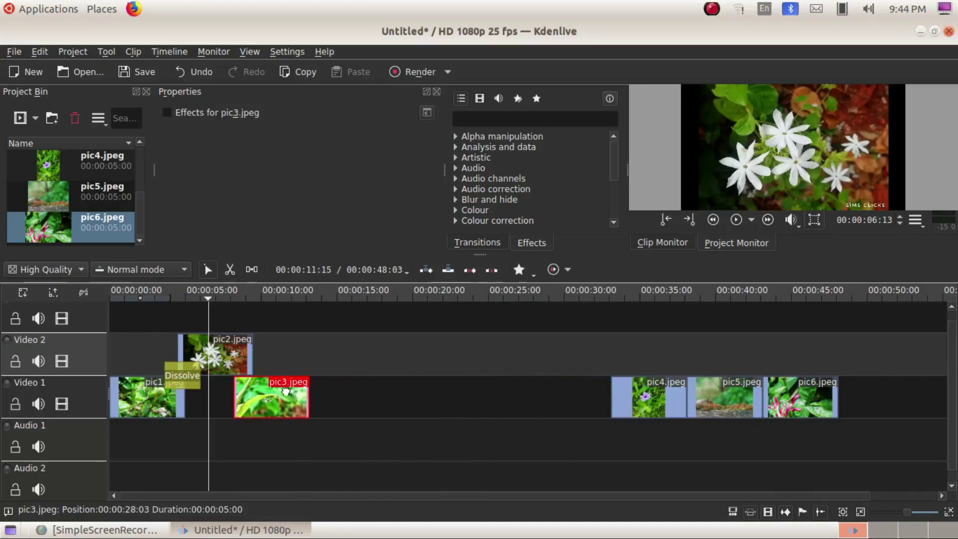
Step: Add a Dissolve transition to pic2 where its end overlaps pic3
left_click(237, 358)
right_click(236, 358)
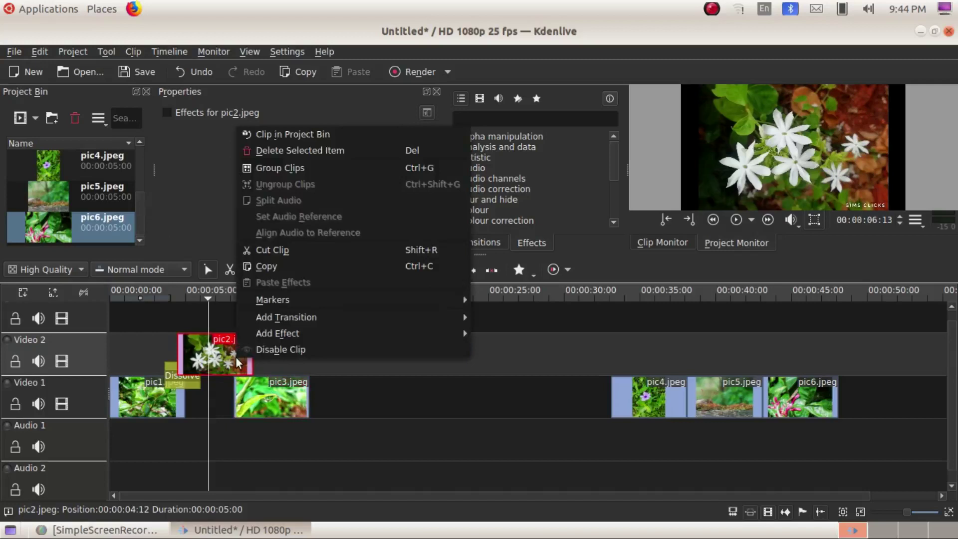
mouse_move(314, 314)
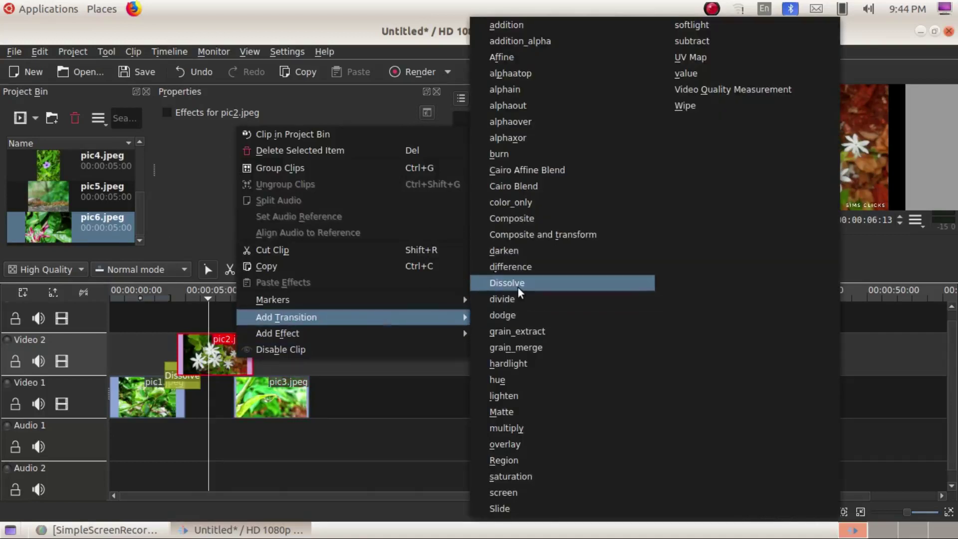
left_click(518, 288)
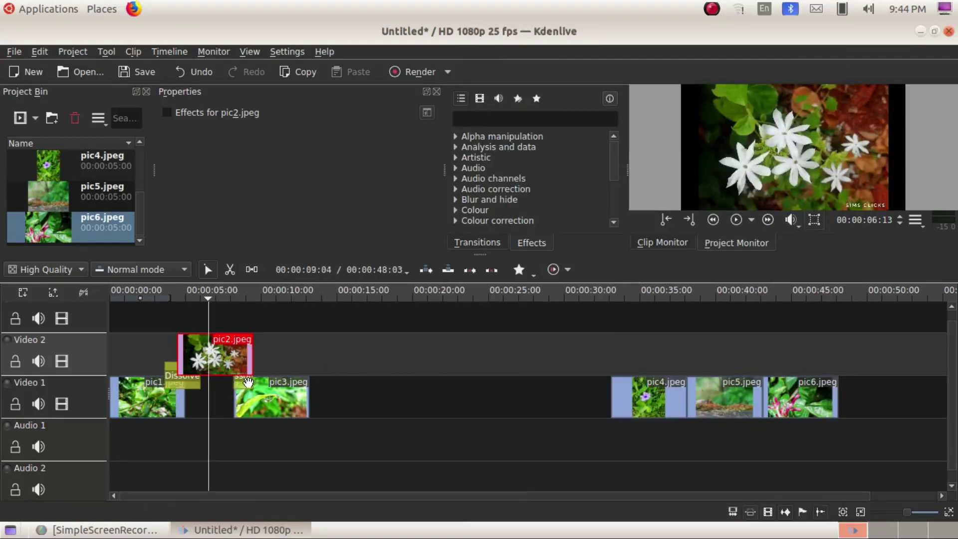
Step: Lengthen the Dissolve between pic2 and pic3 at both ends so it extends slightly beyond the overlap
scroll(248, 382, "up", 3, "ctrl")
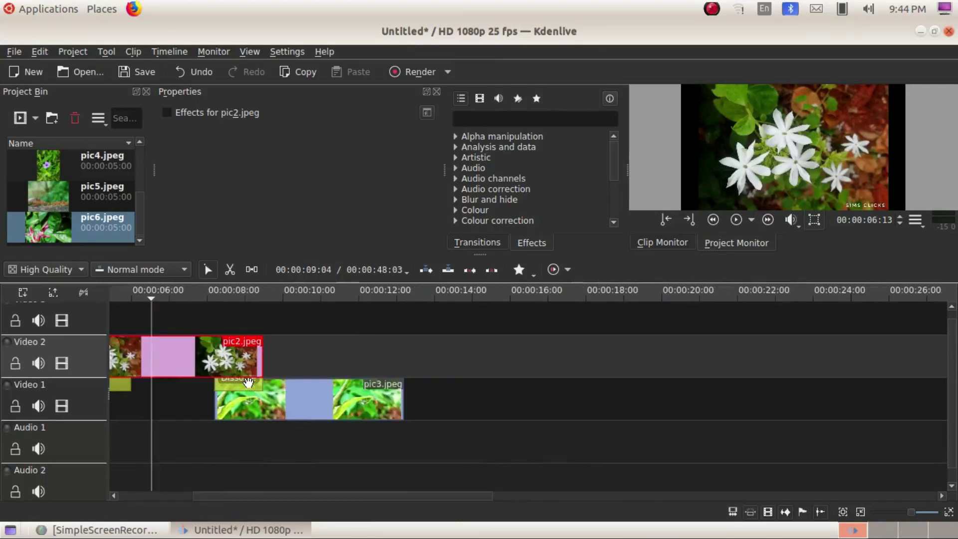
left_click(248, 383)
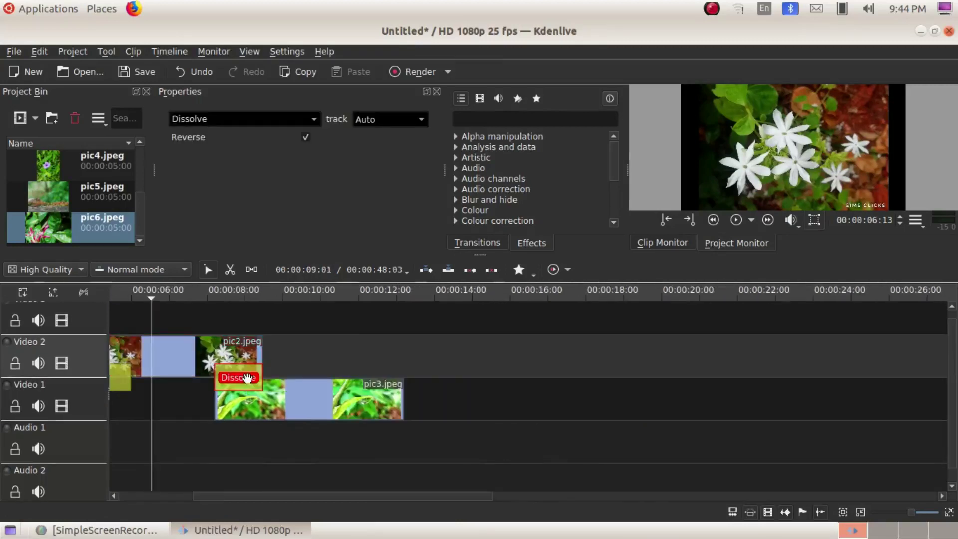
left_click_drag(248, 378, 278, 378)
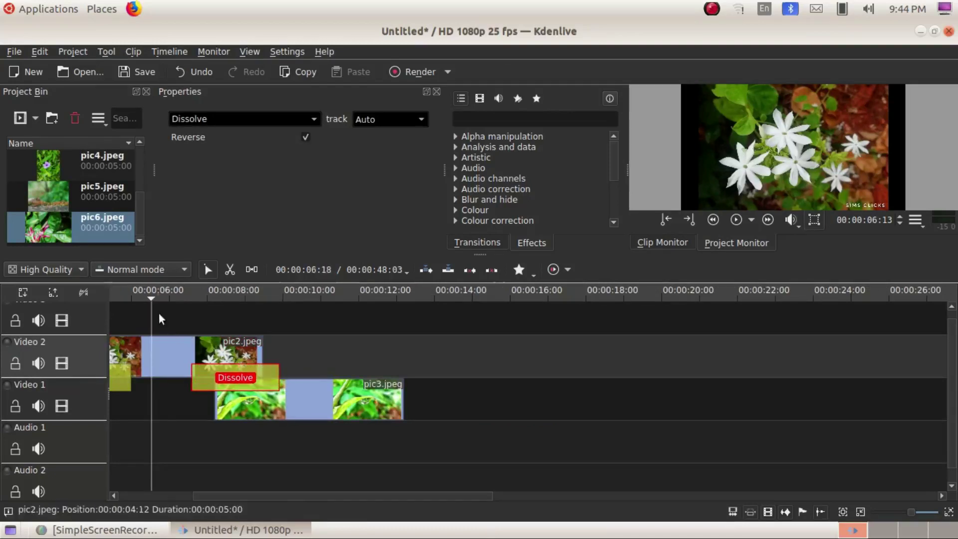
Step: Play back pic1 through pic3 to check both Dissolves, and replay the second one from inside pic2
left_click(159, 314)
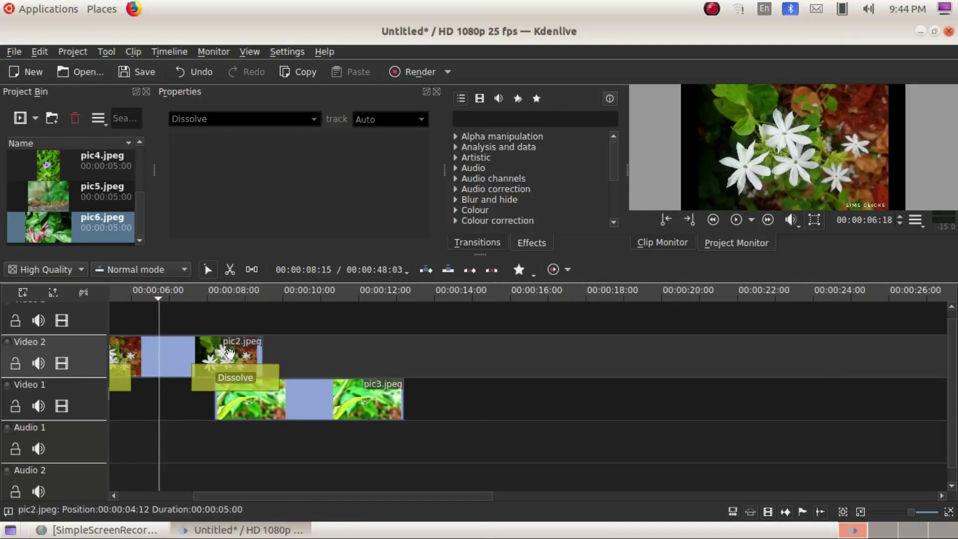
scroll(229, 354, "down", 1)
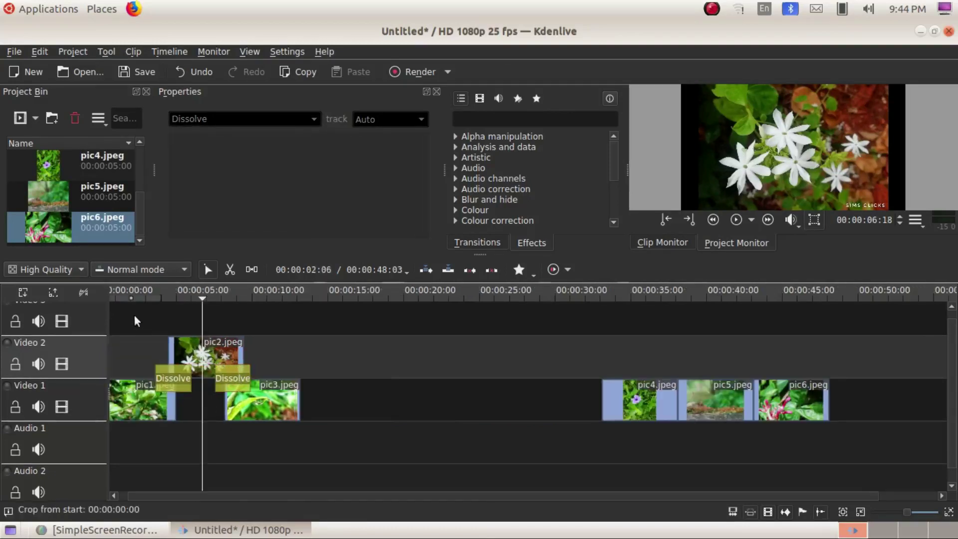
left_click(128, 313)
left_click(736, 226)
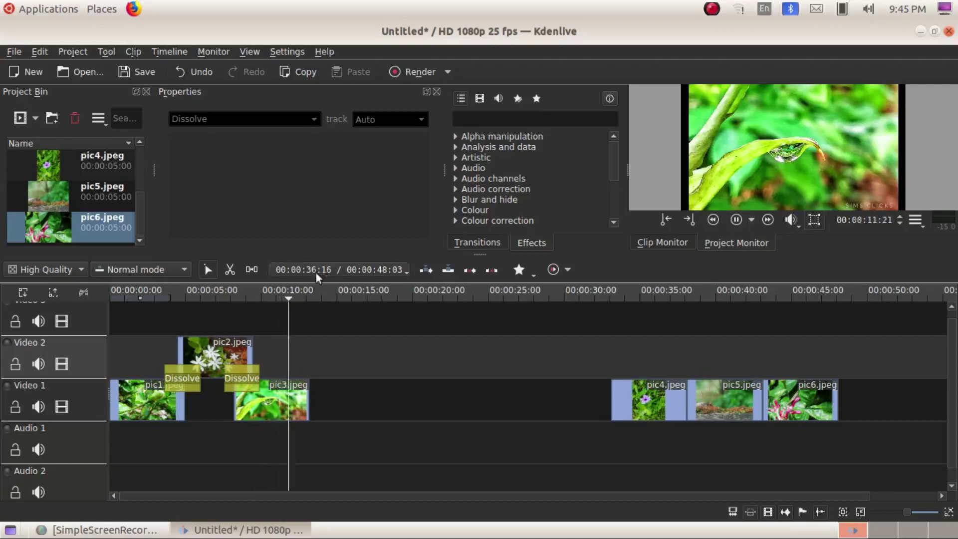
left_click(211, 325)
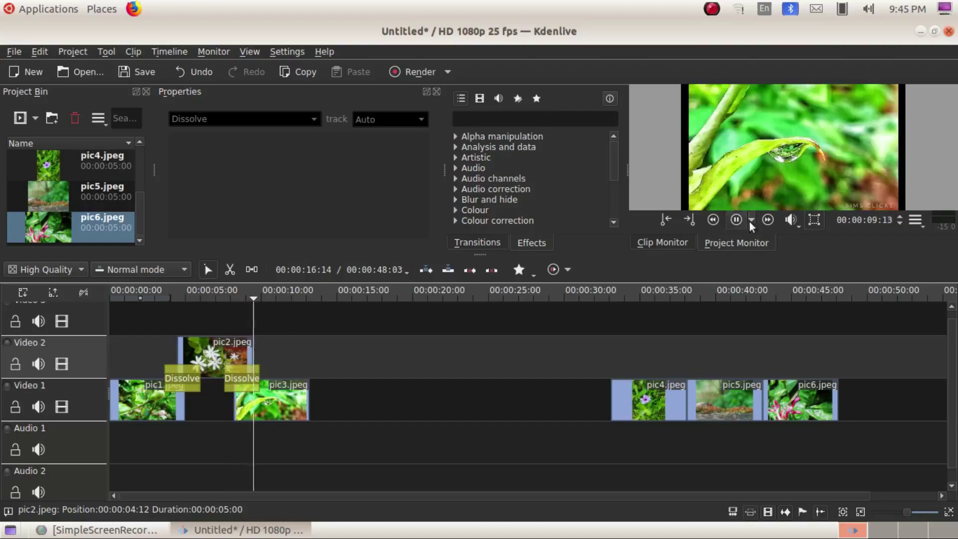
left_click(738, 224)
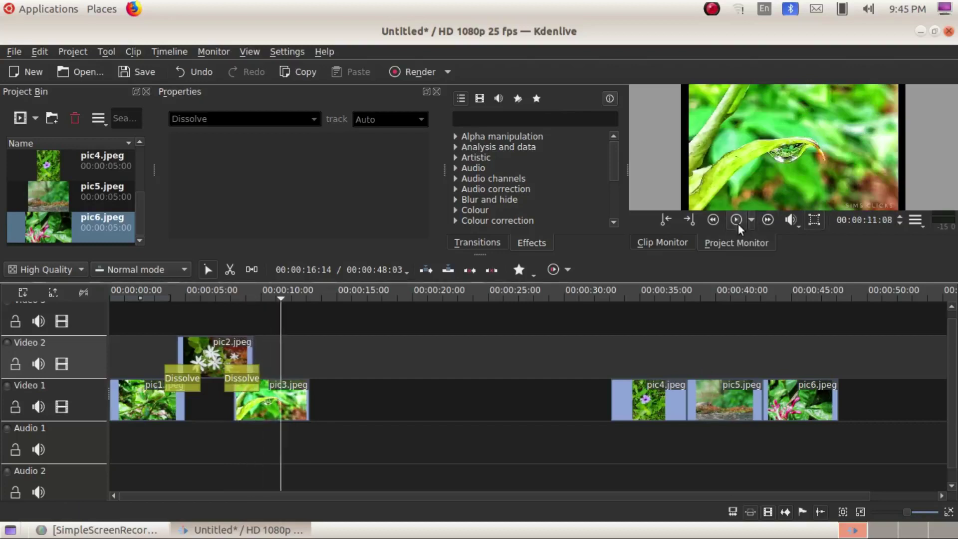